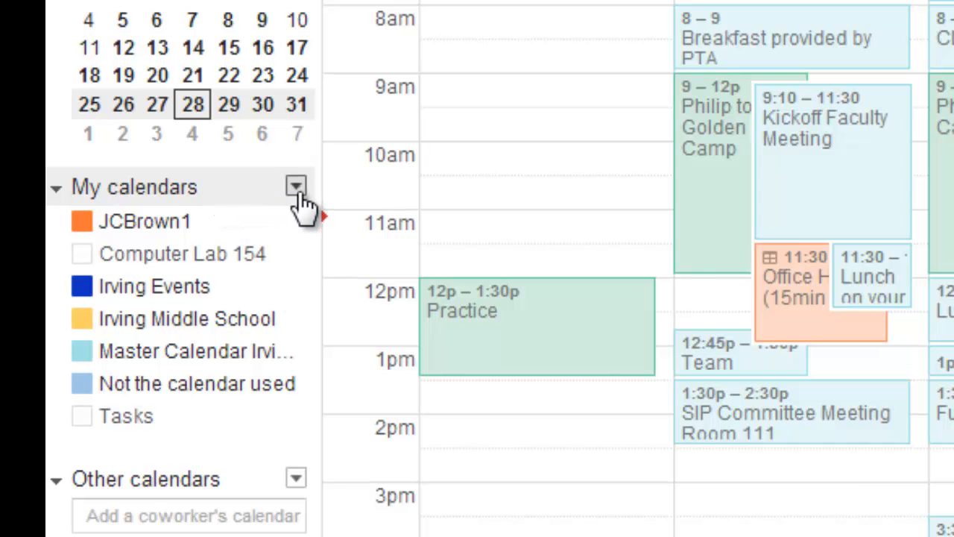
Create a new calendar named My Team
click(296, 189)
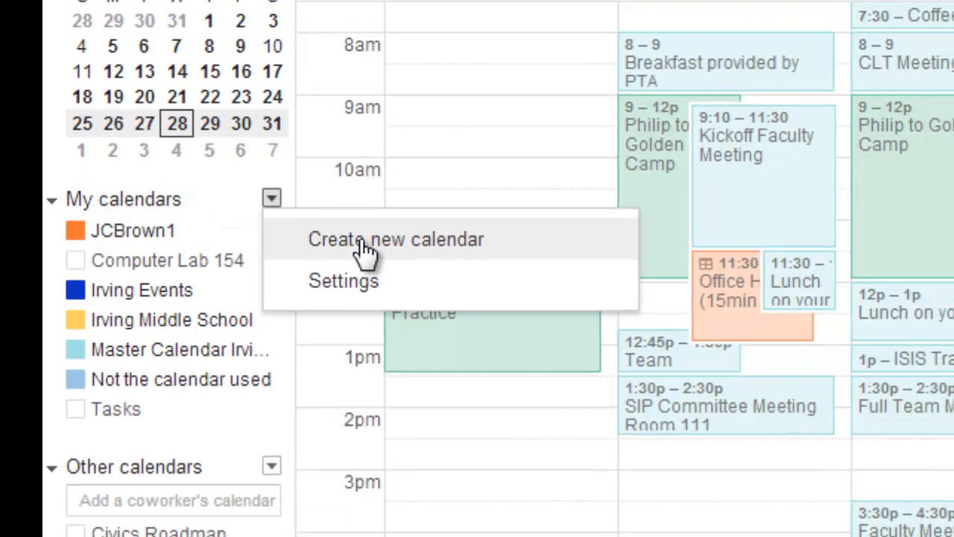
click(397, 237)
text(My Team)
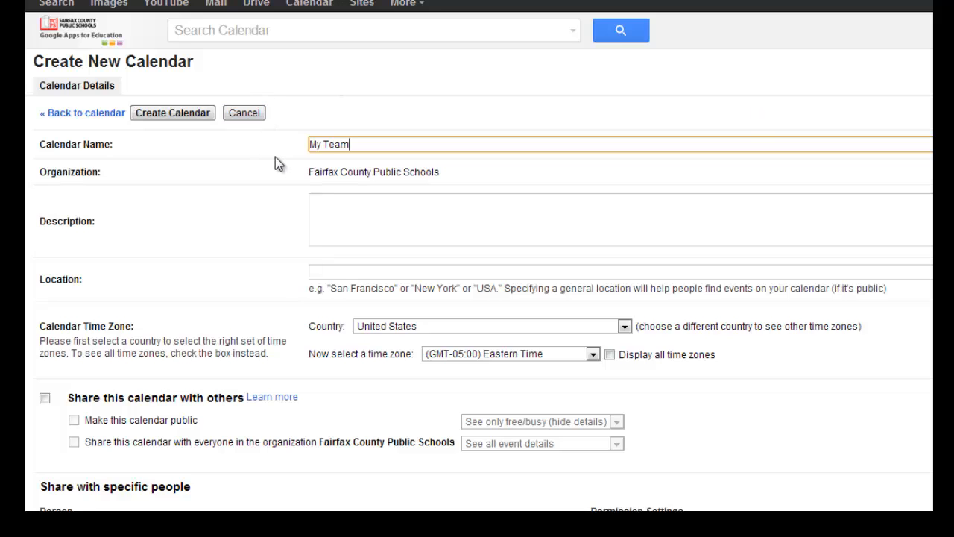
click(184, 119)
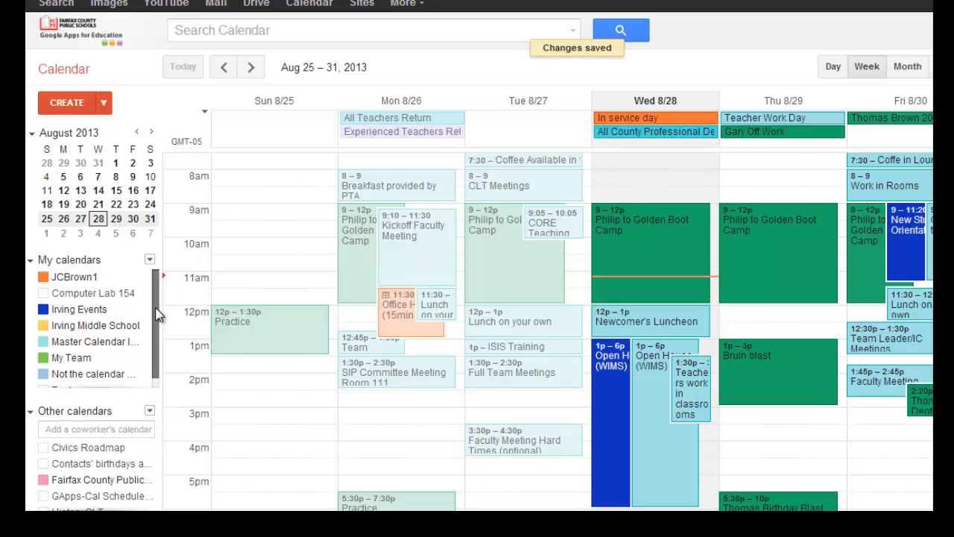
Open the My Team calendar's sharing settings, turn on sharing with others and make the calendar public
scroll(157, 317, down, 1)
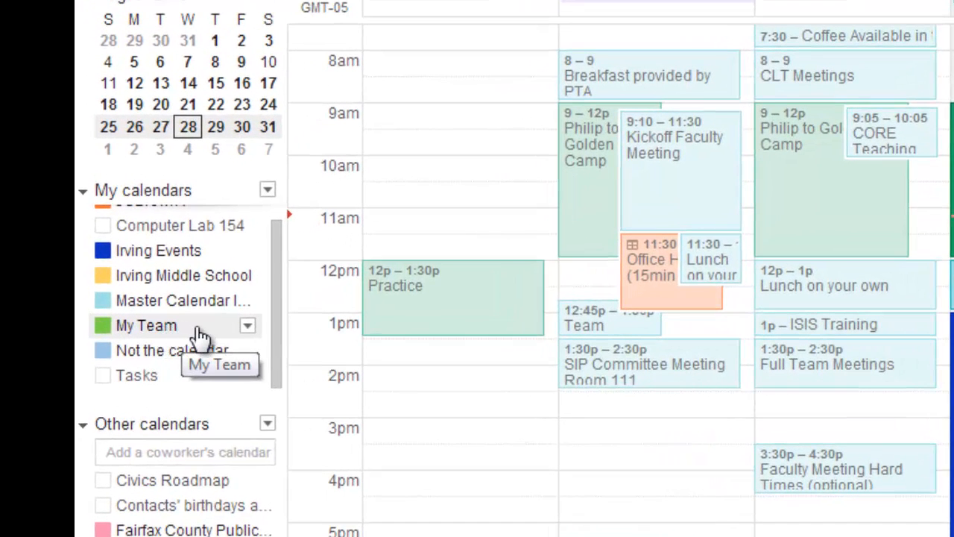
click(247, 329)
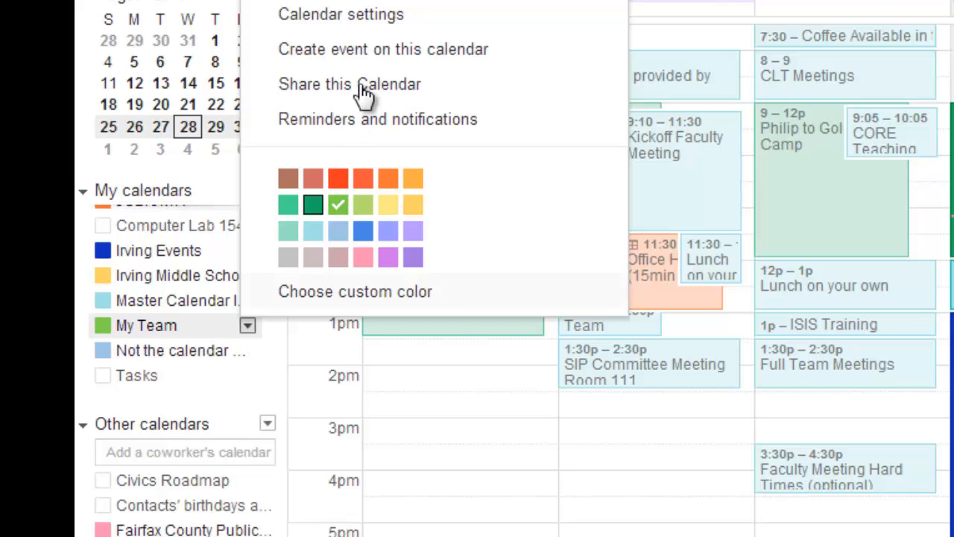
click(365, 14)
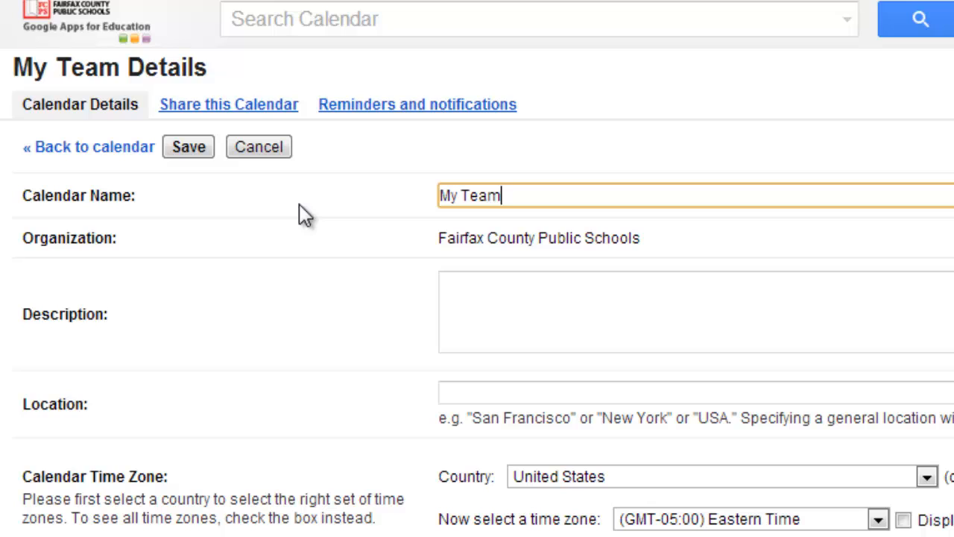
click(278, 112)
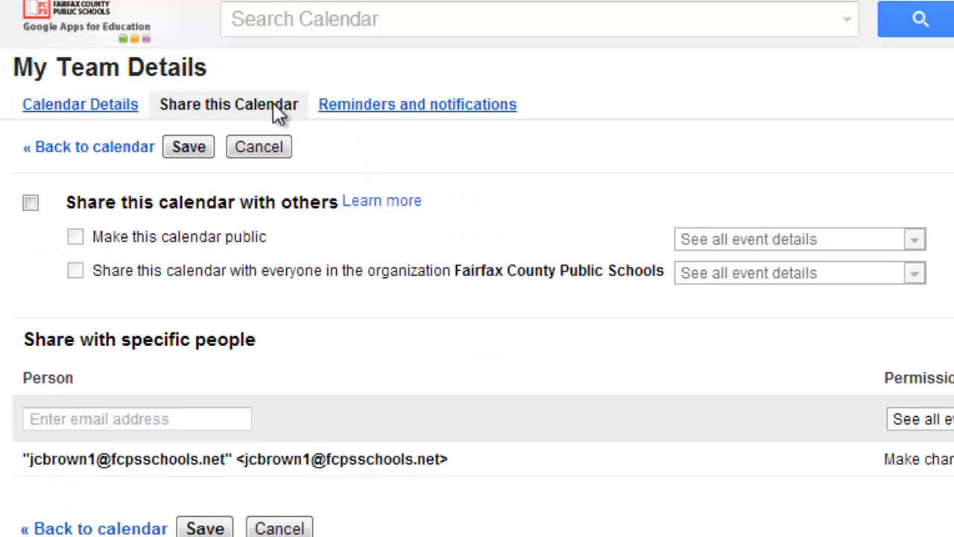
click(33, 202)
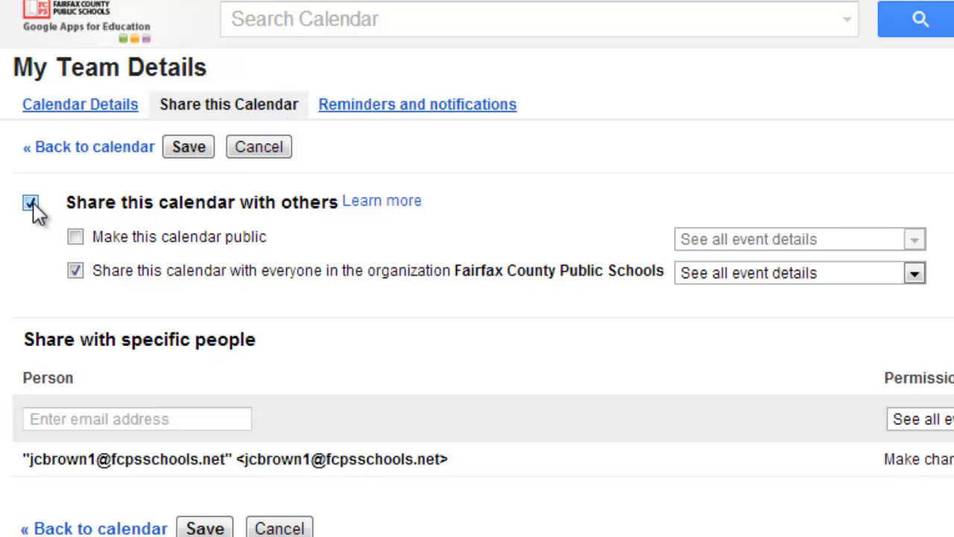
click(75, 237)
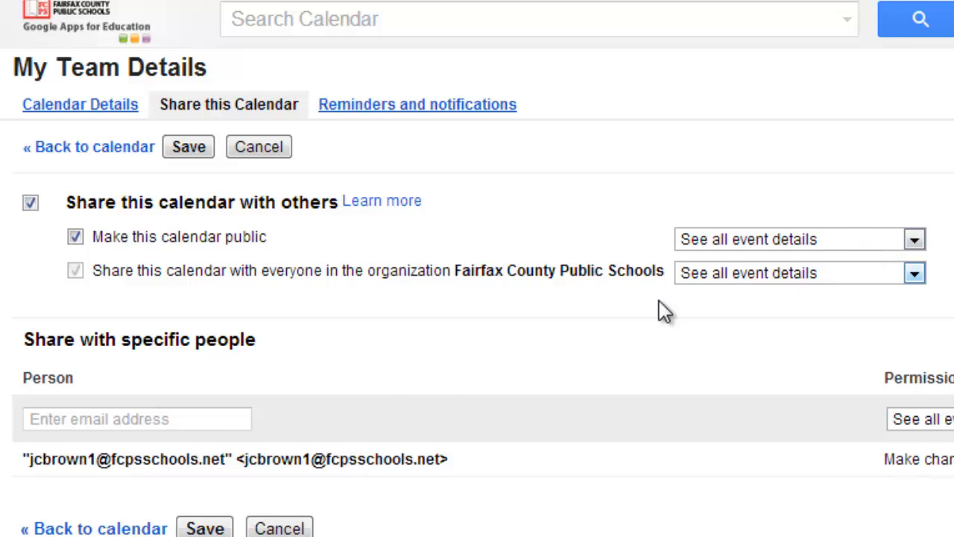
Share the calendar with two specific coworkers, give both the "Make changes AND manage sharing" permission, and save
click(225, 421)
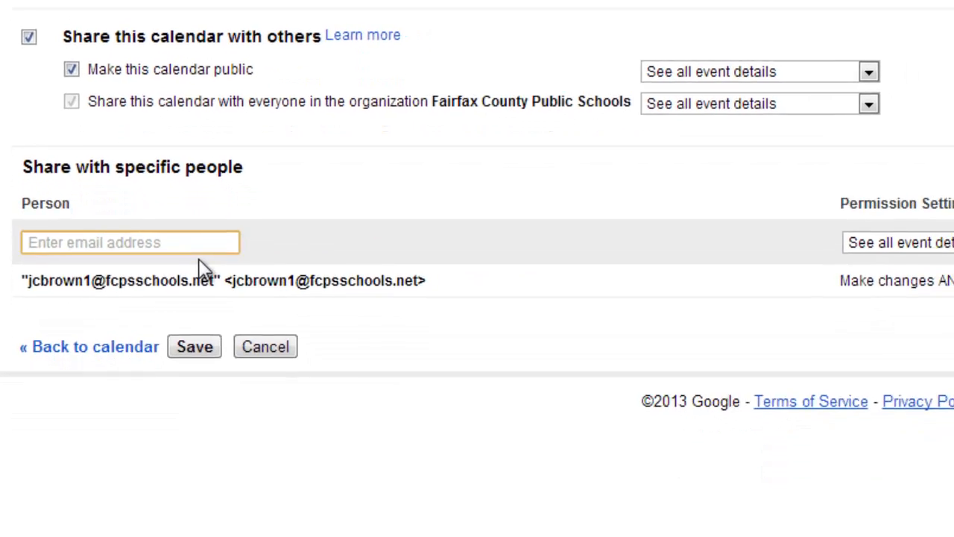
click(943, 209)
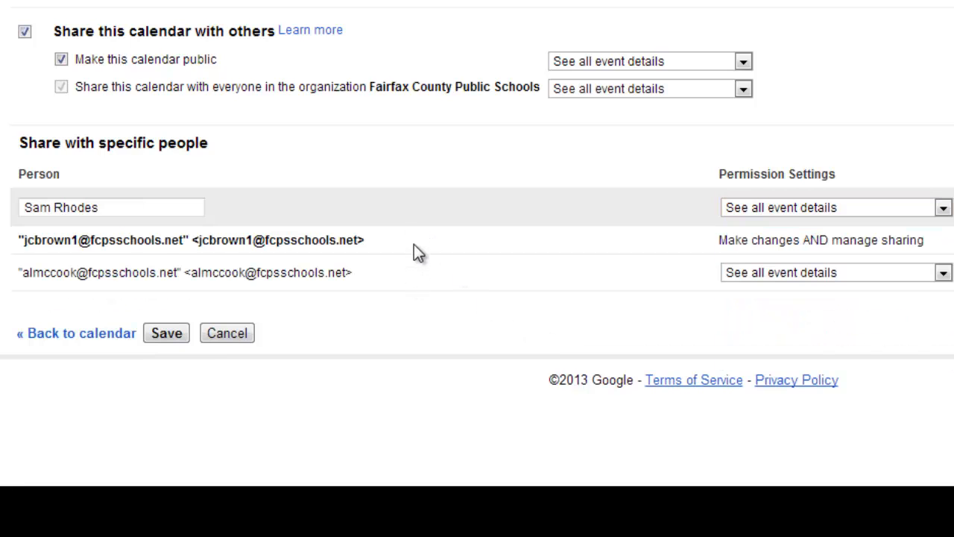
click(943, 210)
click(929, 237)
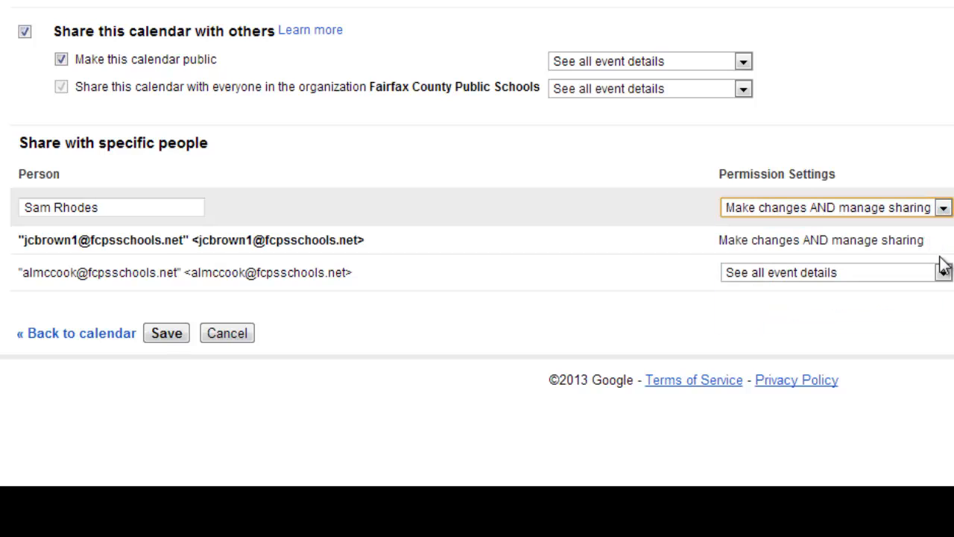
click(943, 273)
click(937, 298)
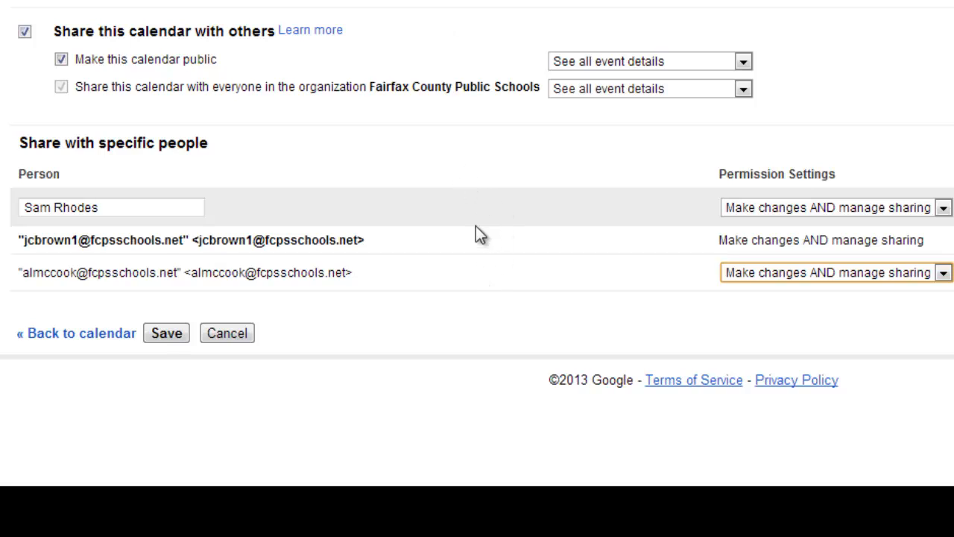
click(173, 333)
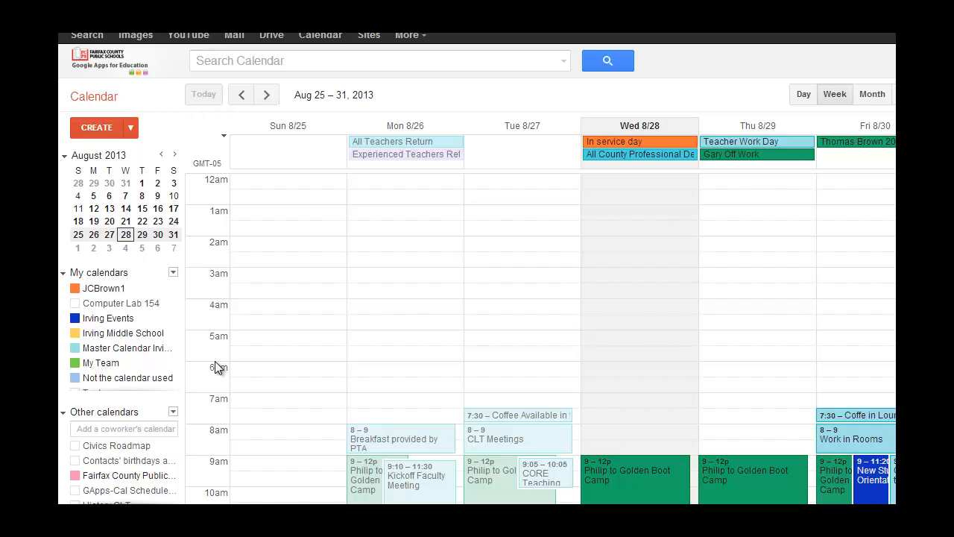
Open the My Team calendar's settings and enlarge the embed code box to examine the full iframe code
mouse_move(160, 364)
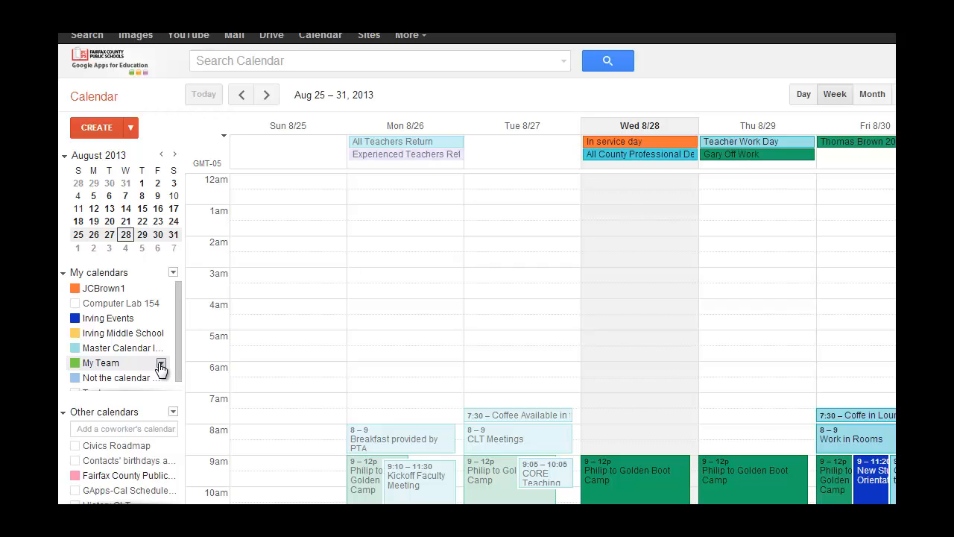
click(161, 364)
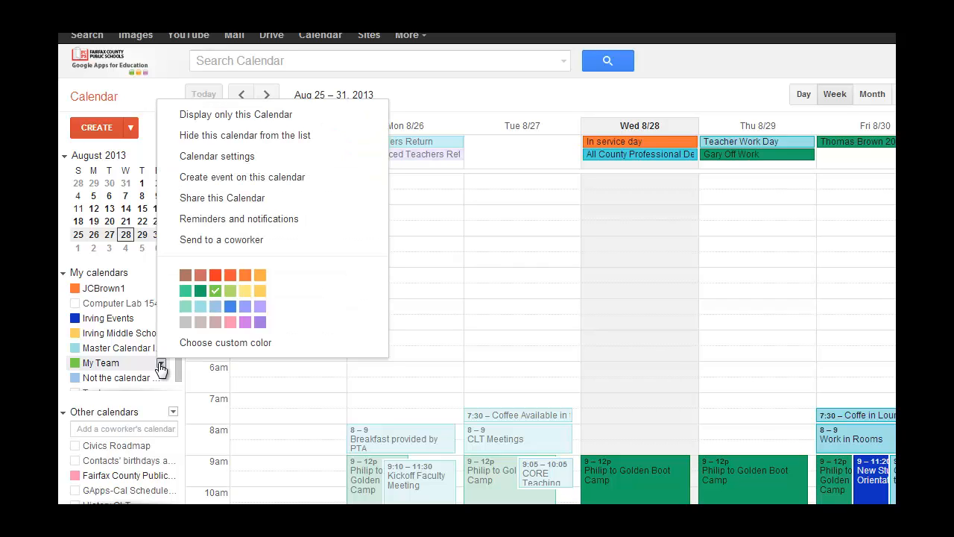
click(262, 156)
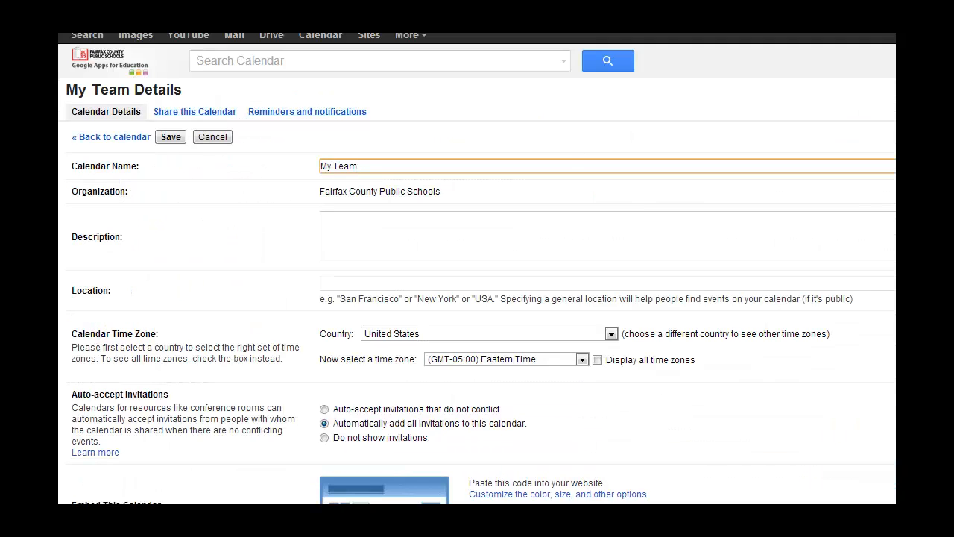
scroll(621, 367, down, 3)
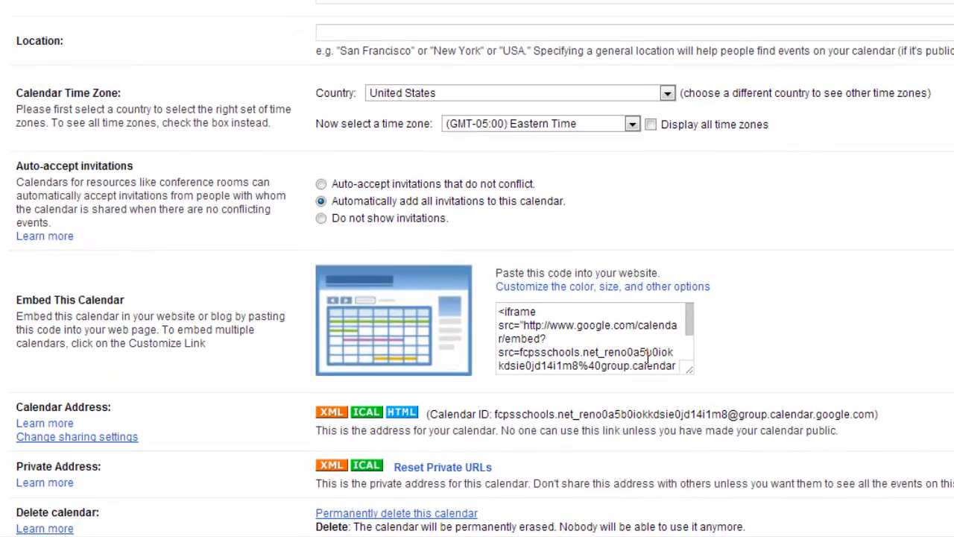
drag(691, 370, 880, 402)
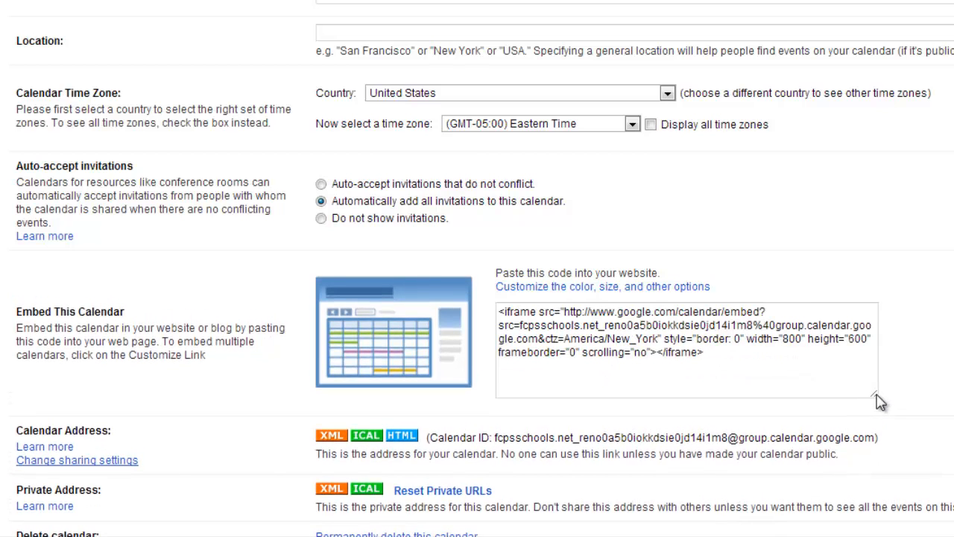
drag(724, 357, 492, 316)
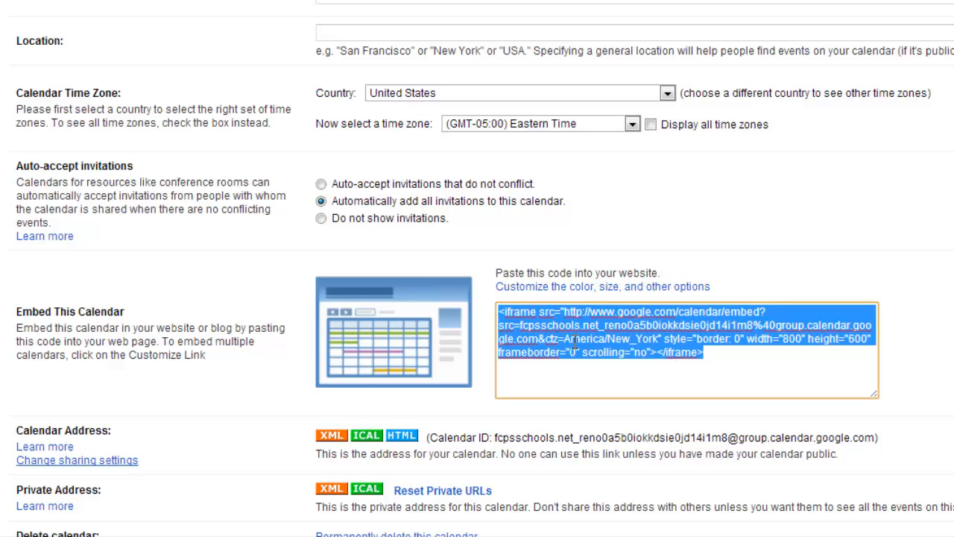
click(773, 289)
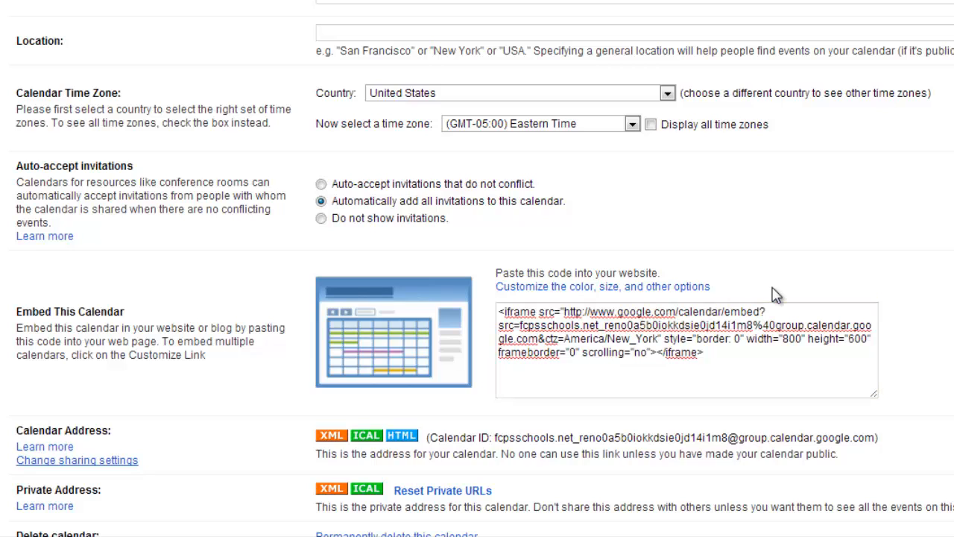
Customize the embedded My Team calendar to hide the print icon, navigation buttons and time zone
click(608, 291)
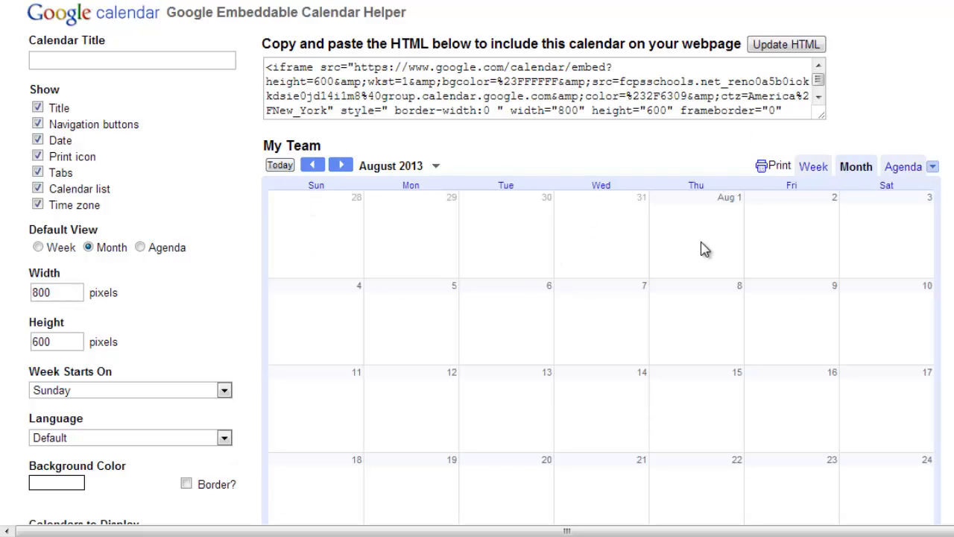
click(37, 156)
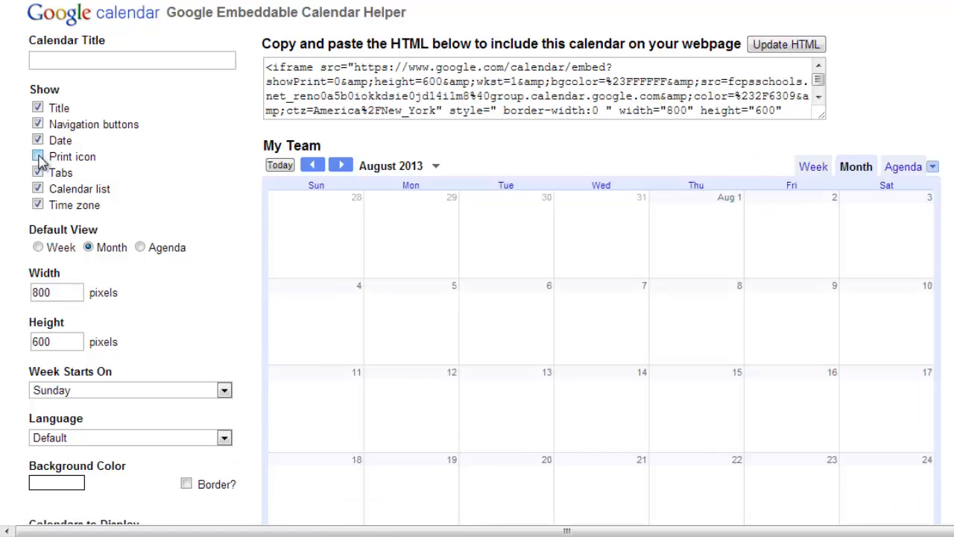
click(37, 125)
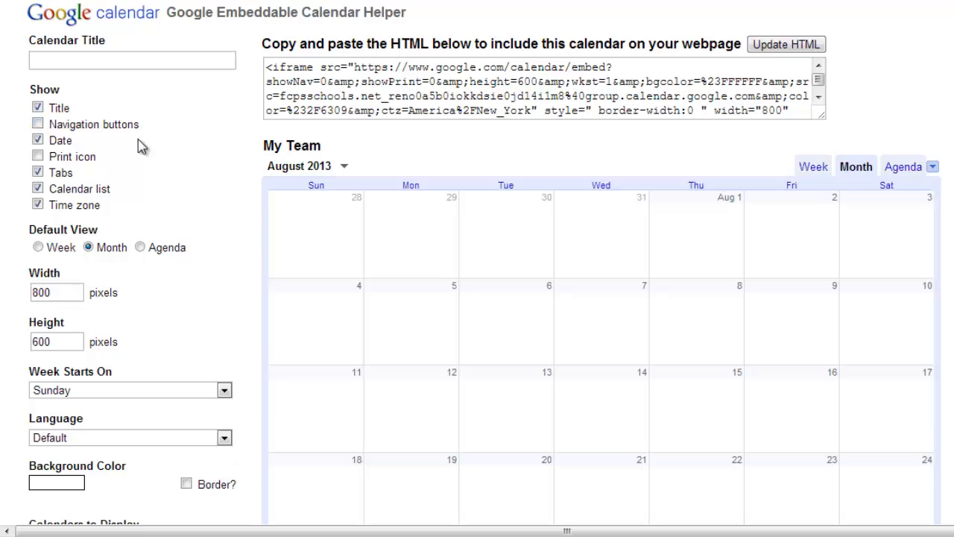
click(37, 205)
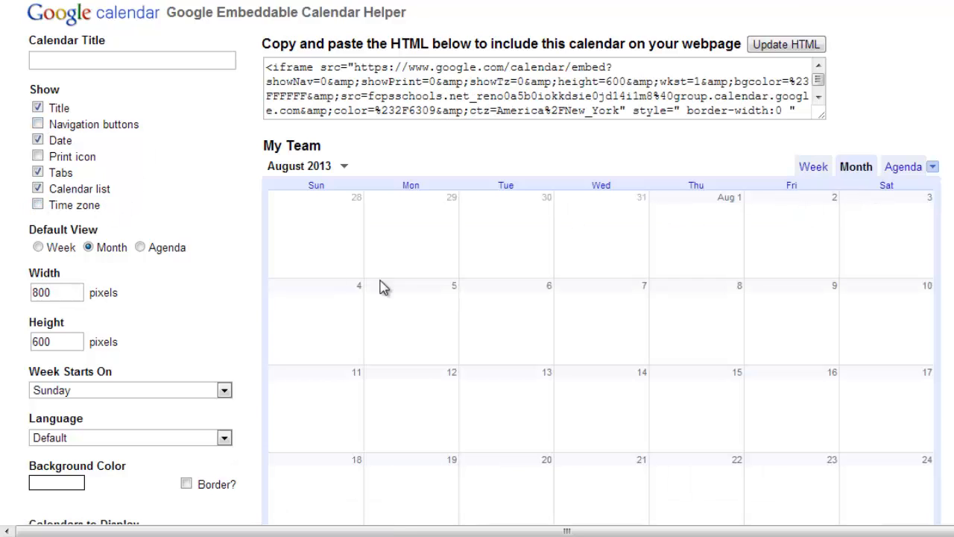
Set the embedded calendar's default view to Agenda, update the HTML and select the resulting embed code
click(140, 248)
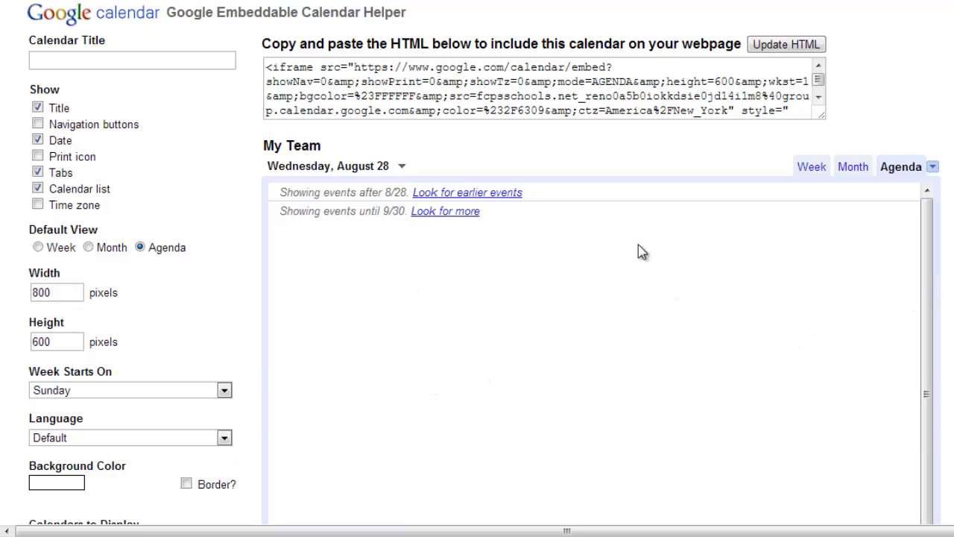
click(777, 51)
drag(266, 68, 835, 125)
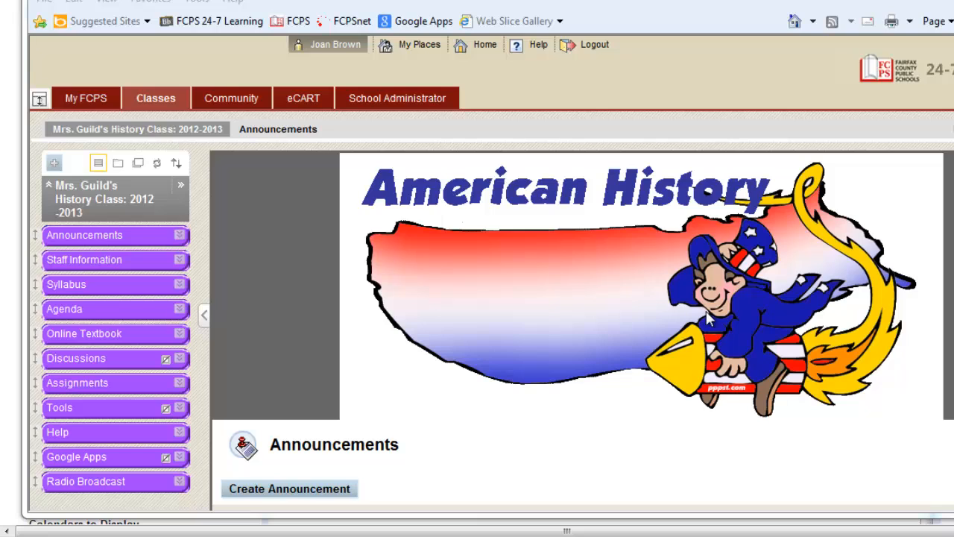
Switch to the Blackboard history class page and start adding a content area to its course menu
click(53, 166)
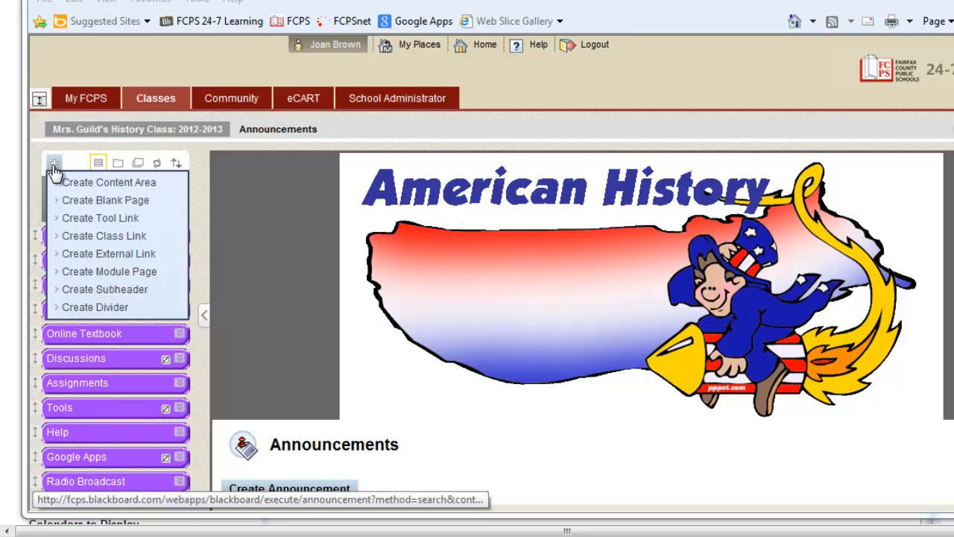
click(67, 181)
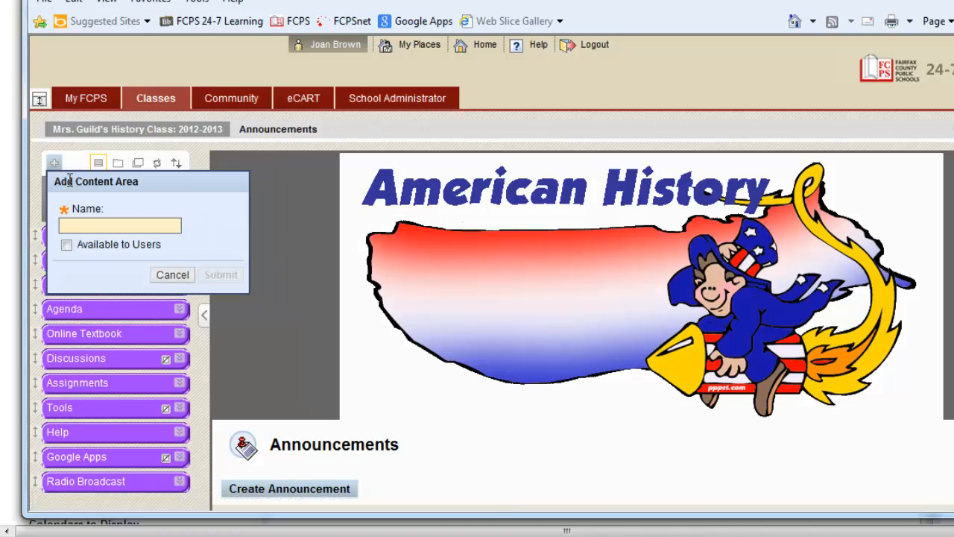
text(Calendar)
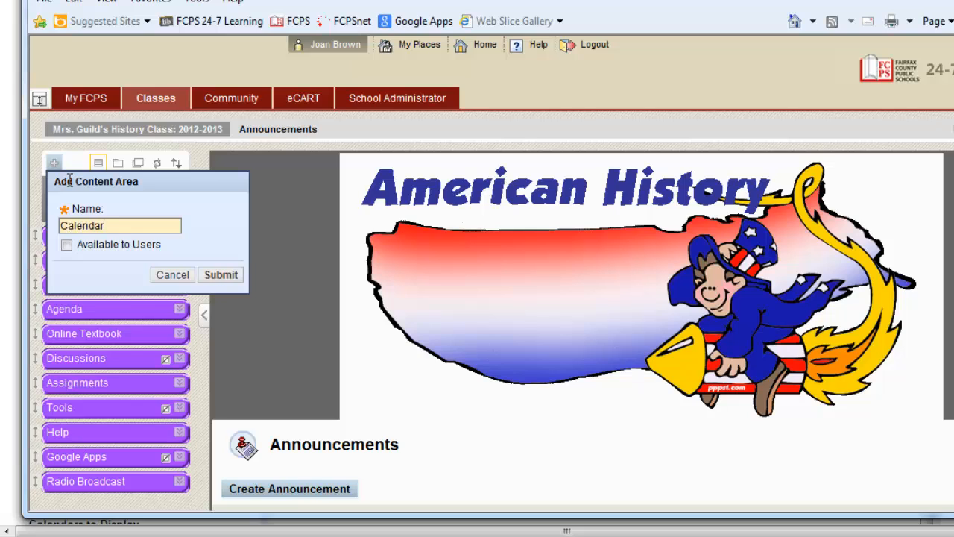
key(BackSpace)
key(BackSpace)
key(BackSpace)
key(BackSpace)
key(BackSpace)
key(BackSpace)
key(BackSpace)
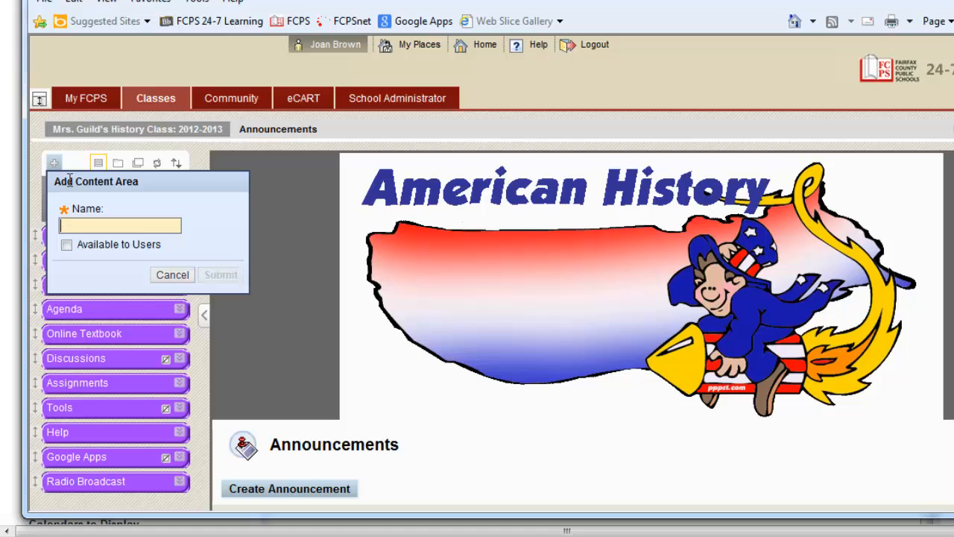
Name the content area Assignments Calendar, make it available to users and add it to the course menu
text(Assi)
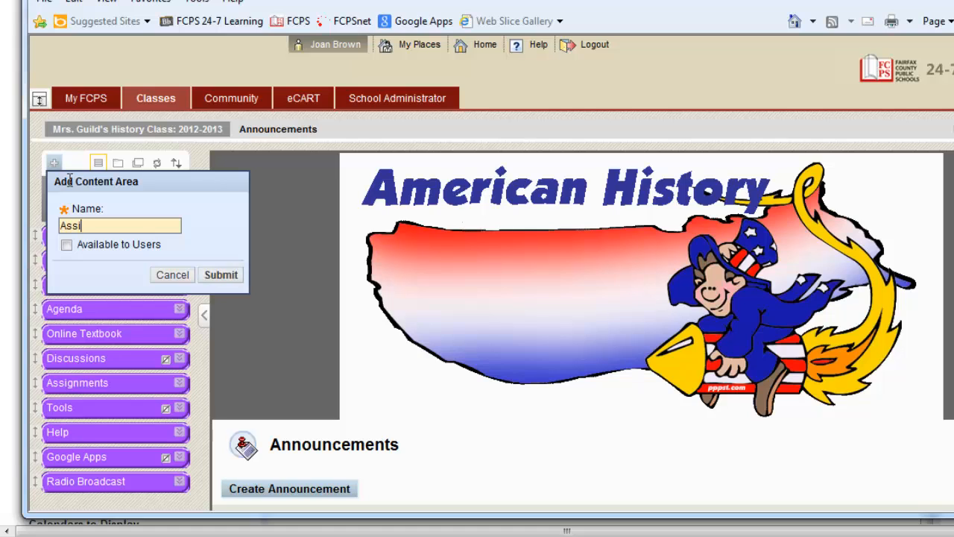
text(gnments)
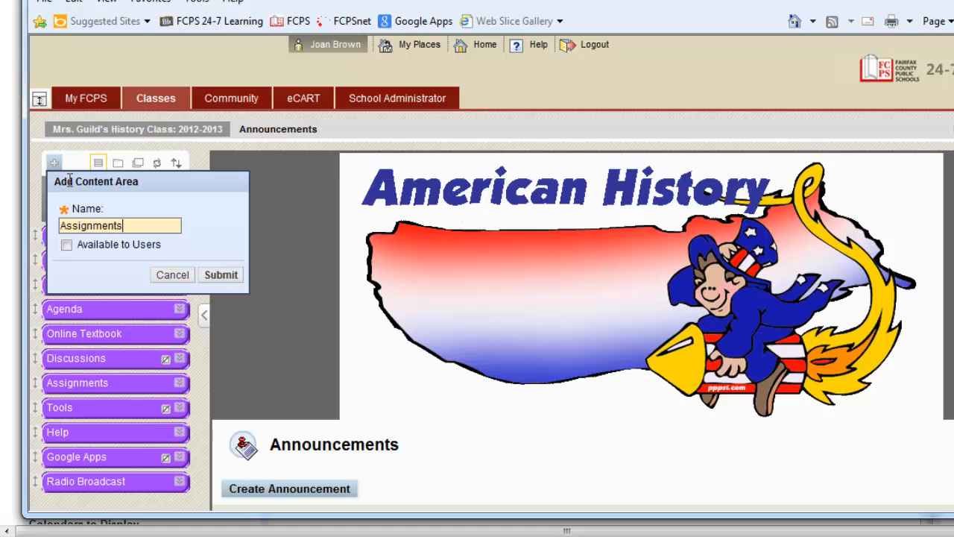
click(66, 244)
click(207, 276)
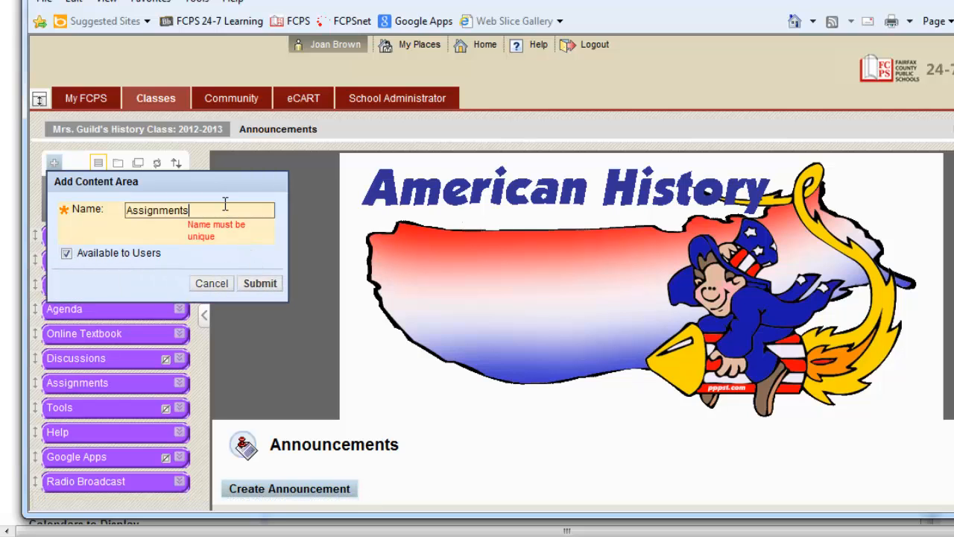
text(Calendar)
click(261, 286)
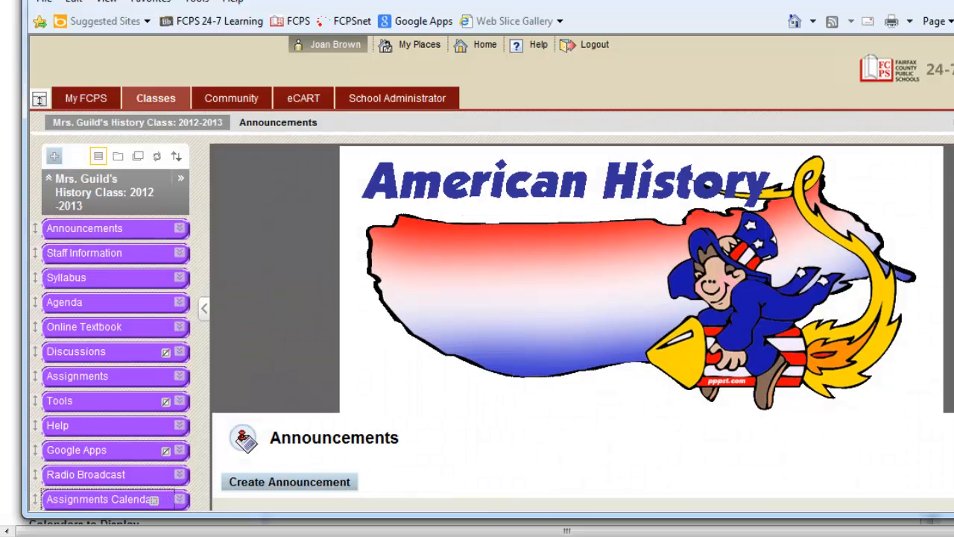
Open the class's Assignments Calendar content area and start creating a content item in it
scroll(393, 369, down, 2)
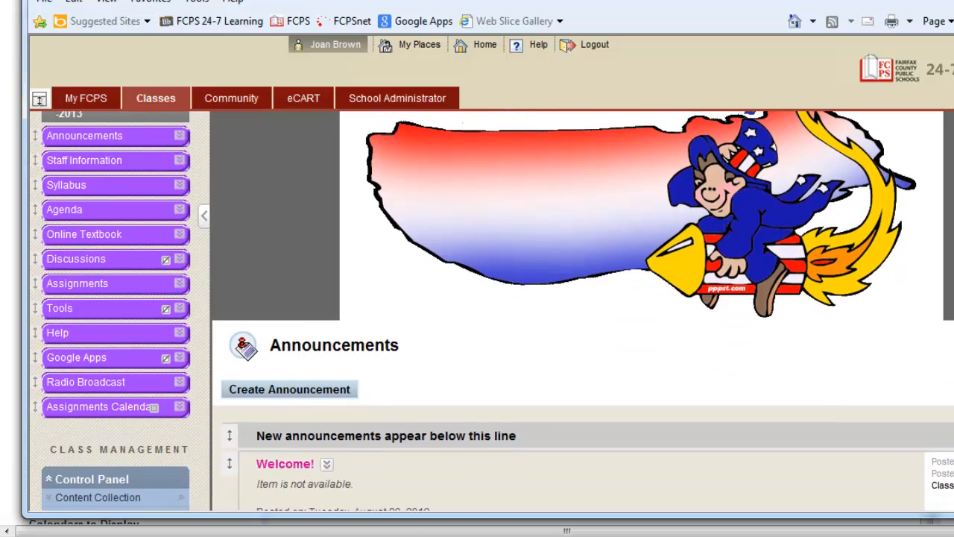
click(135, 412)
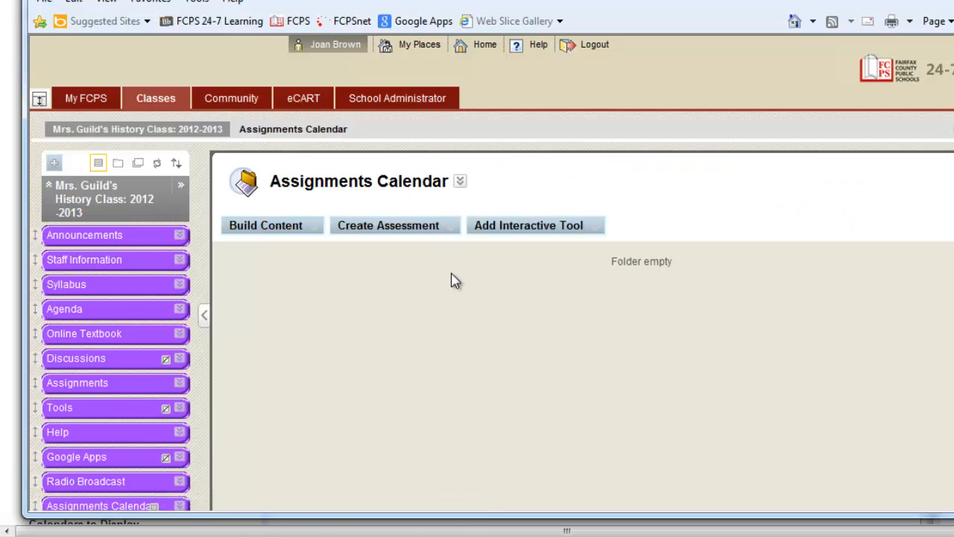
click(315, 228)
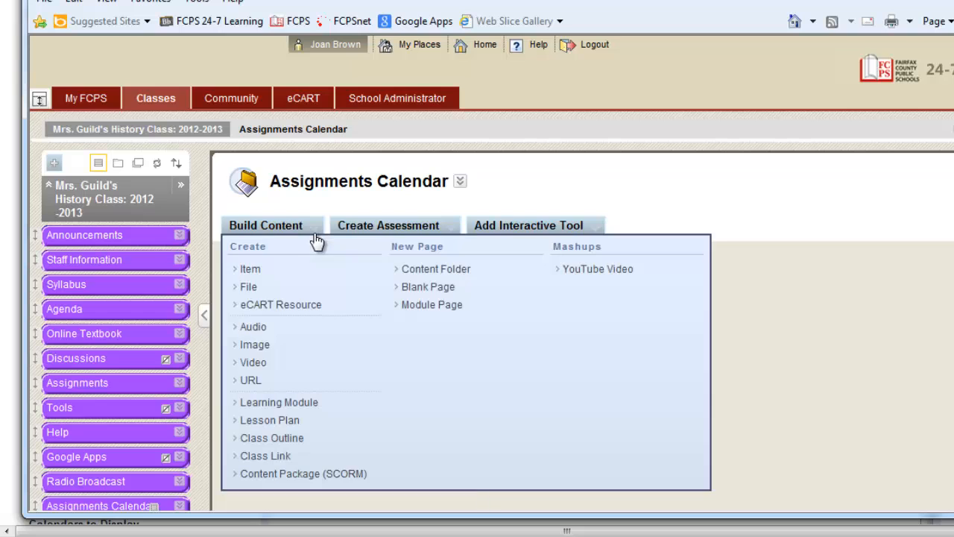
click(251, 273)
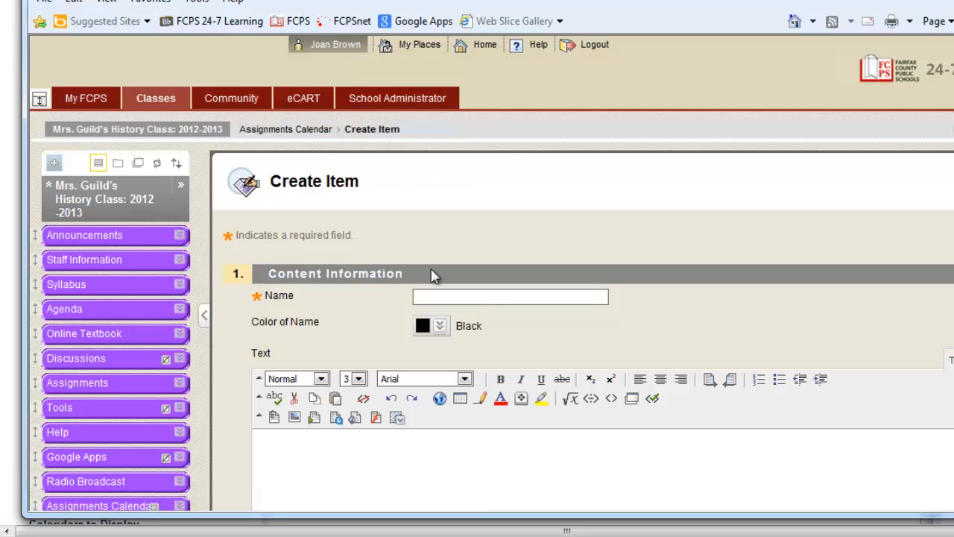
Name the new item Assignment Calendar
click(490, 297)
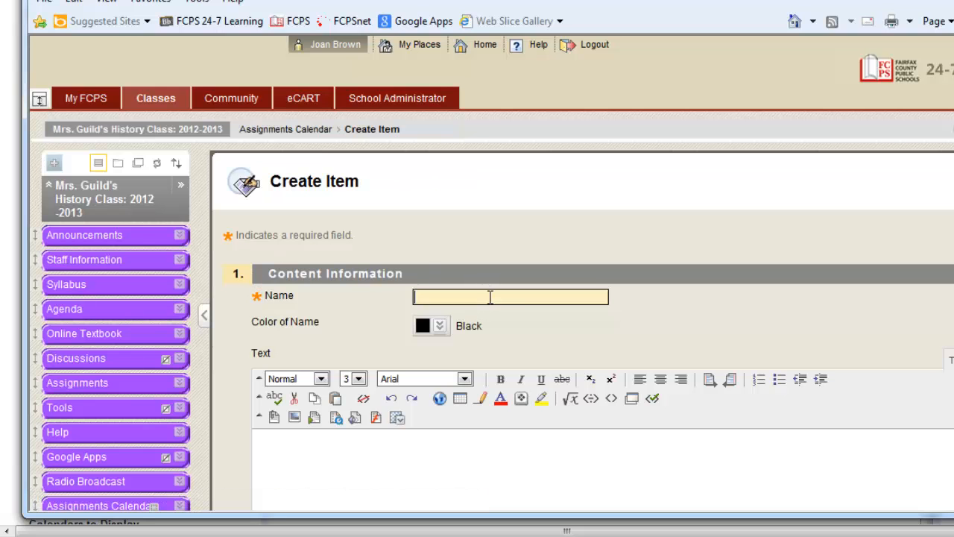
text(Assignment)
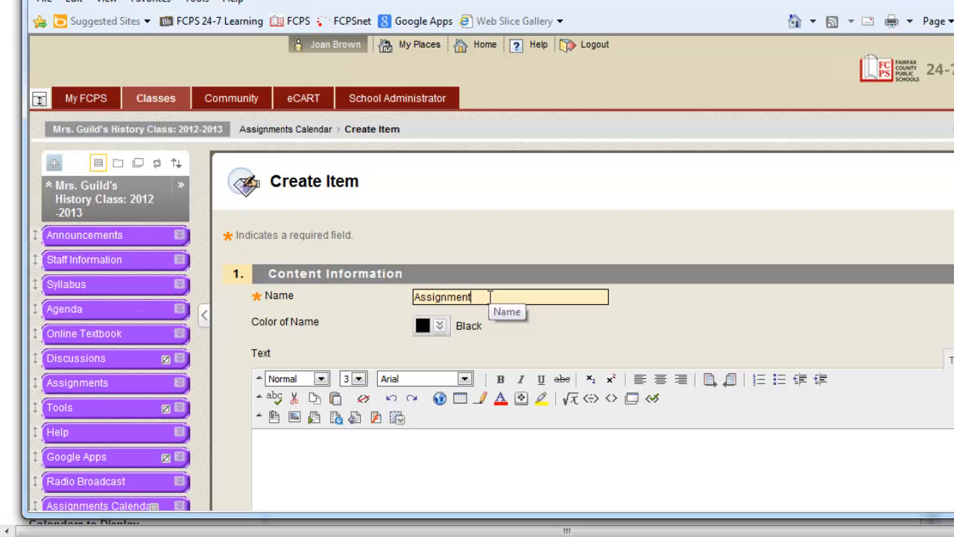
text( Clalendar)
key(BackSpace)
key(BackSpace)
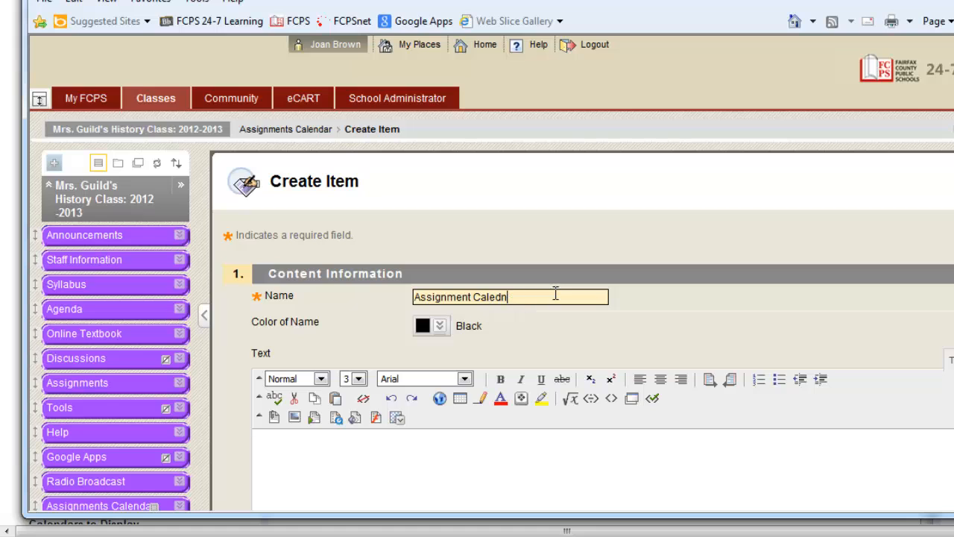
key(BackSpace)
key(BackSpace)
text(ndar)
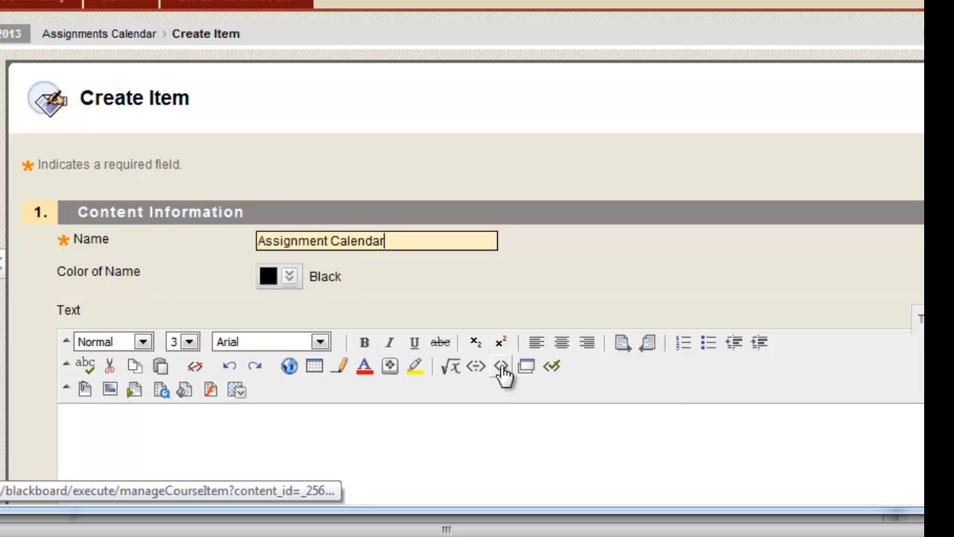
Switch the item's text editor to HTML source mode and paste the copied Google calendar embed code into it
click(501, 366)
click(441, 300)
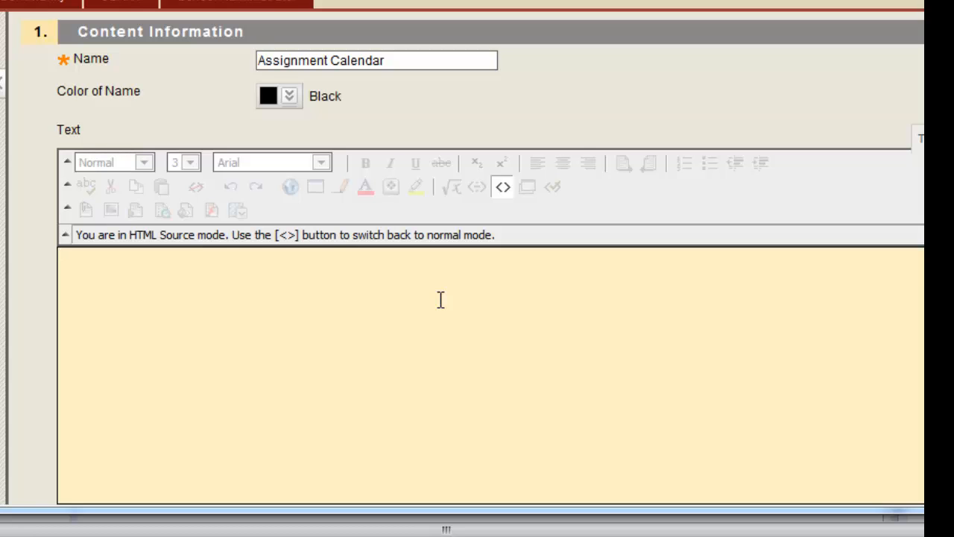
key(ctrl+v)
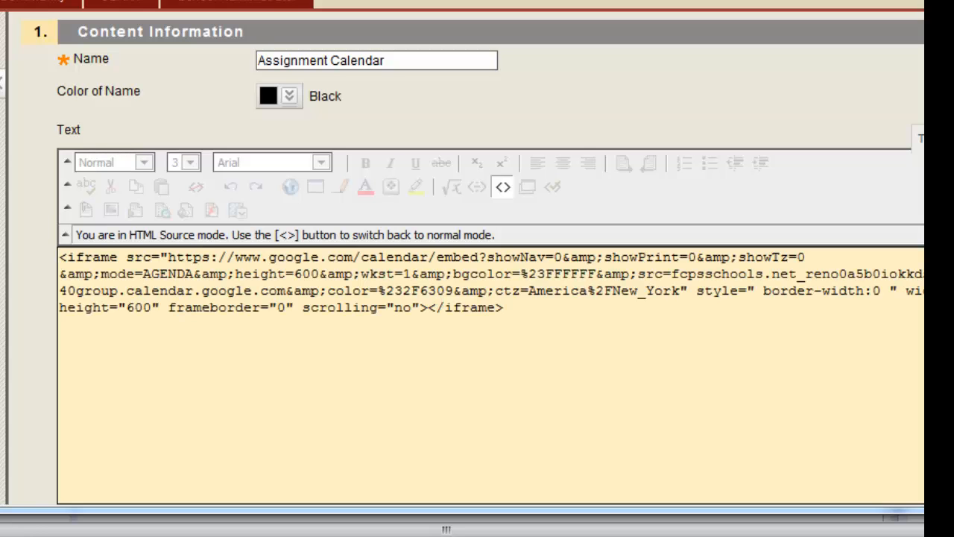
scroll(477, 298, down, 4)
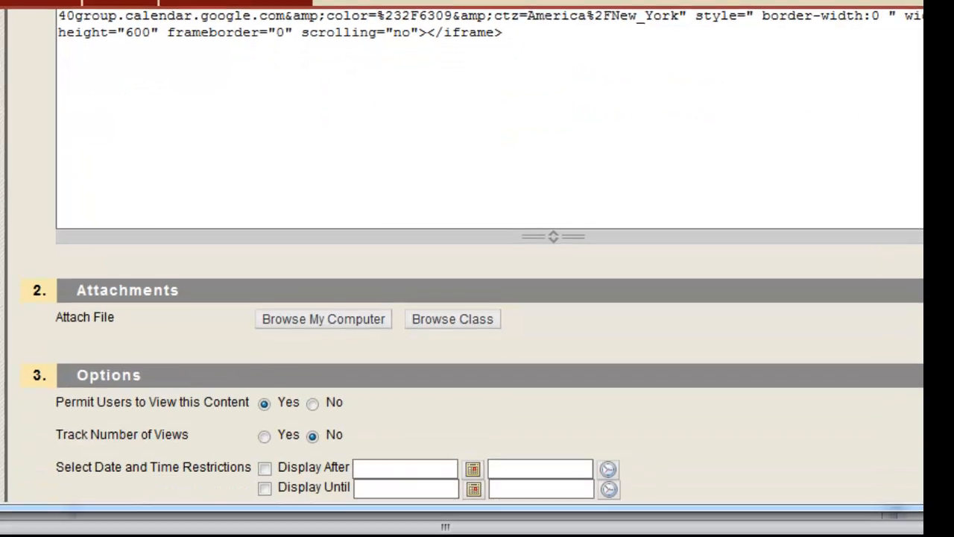
scroll(477, 298, down, 2)
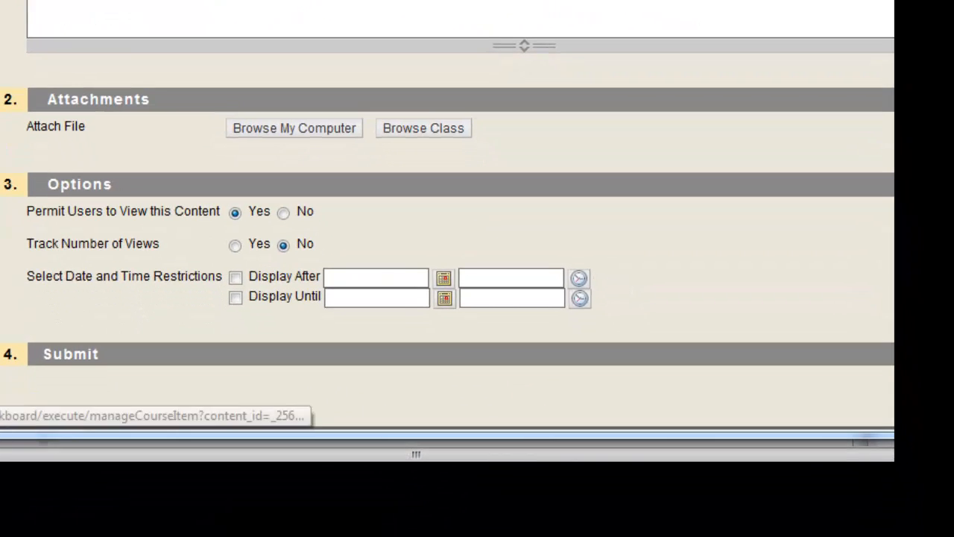